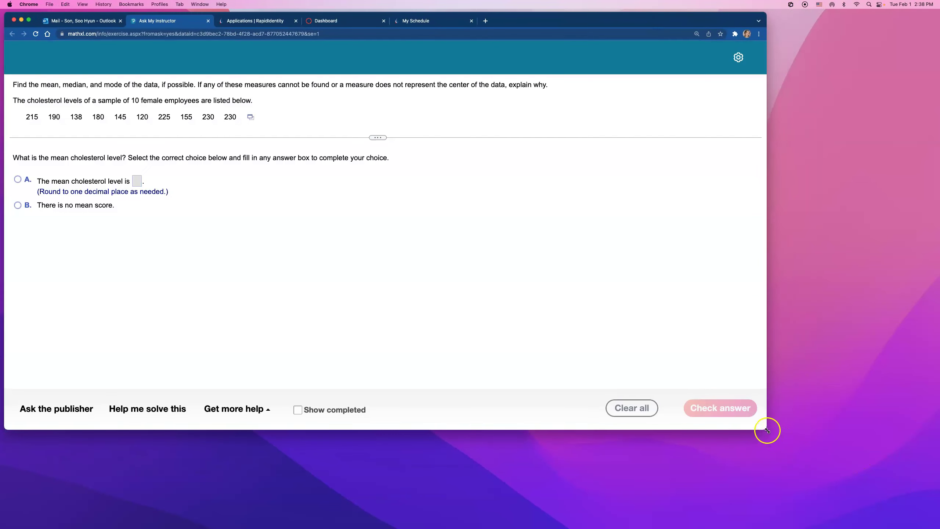
# - Enlarge the browser window showing the cholesterol question and shift it slightly right
pyautogui.moveTo(767, 430); pyautogui.dragTo(876, 510)
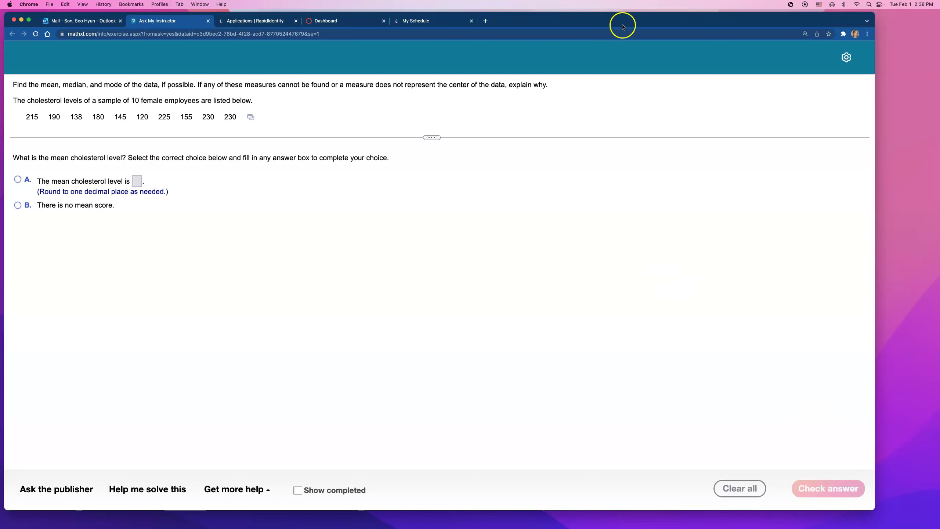
pyautogui.moveTo(622, 27); pyautogui.dragTo(633, 27)
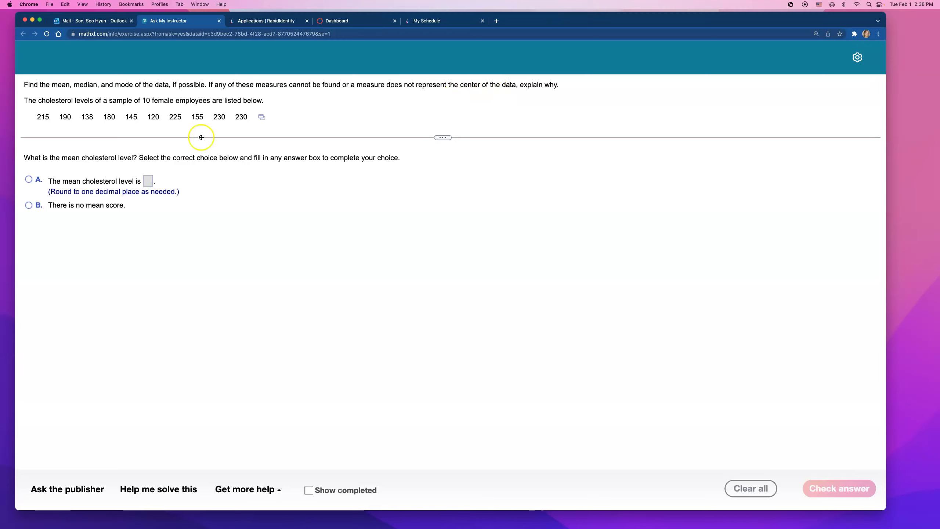
# - Send the cholesterol values to StatCrunch, enlarge the data window, then close it
pyautogui.click(261, 117)
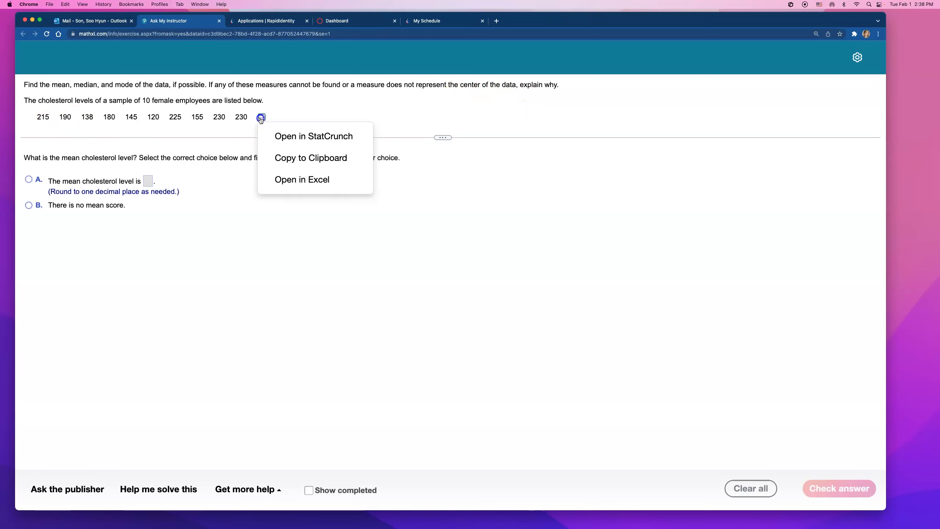
pyautogui.click(279, 133)
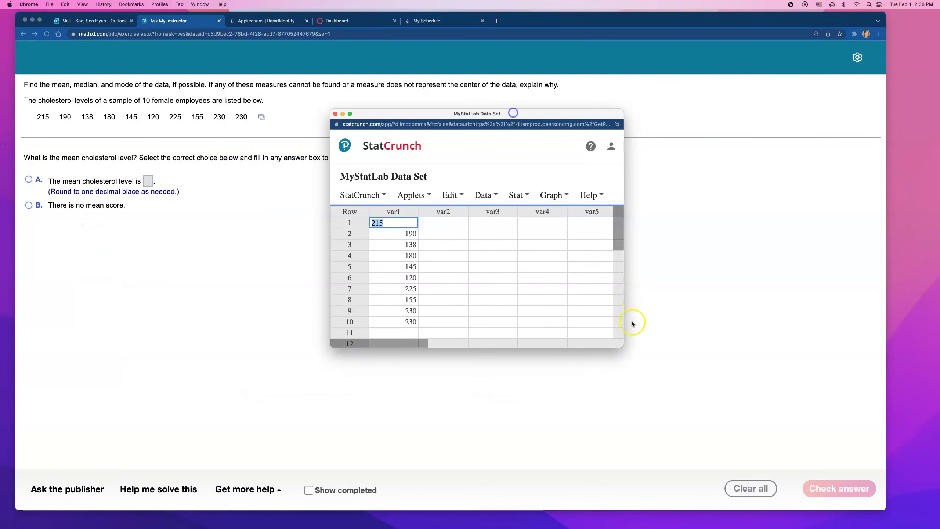
pyautogui.moveTo(618, 347); pyautogui.dragTo(712, 414)
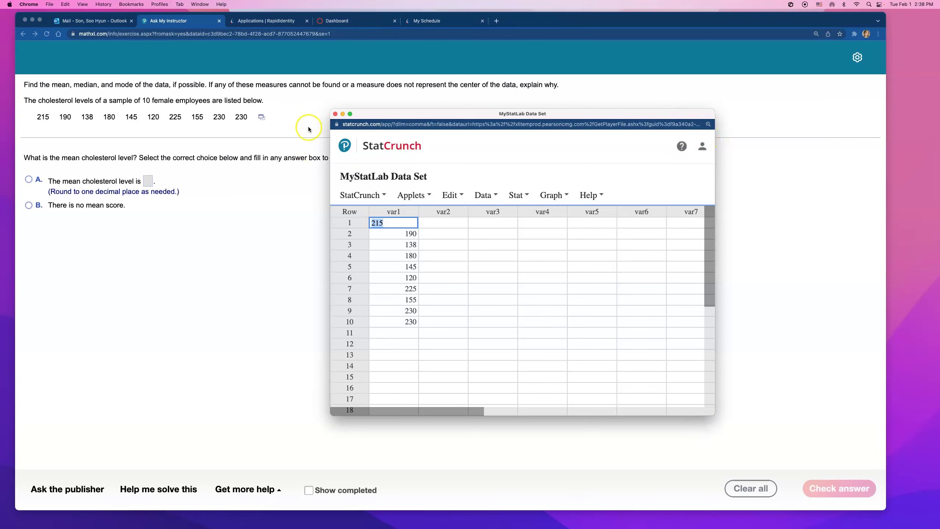
pyautogui.click(335, 114)
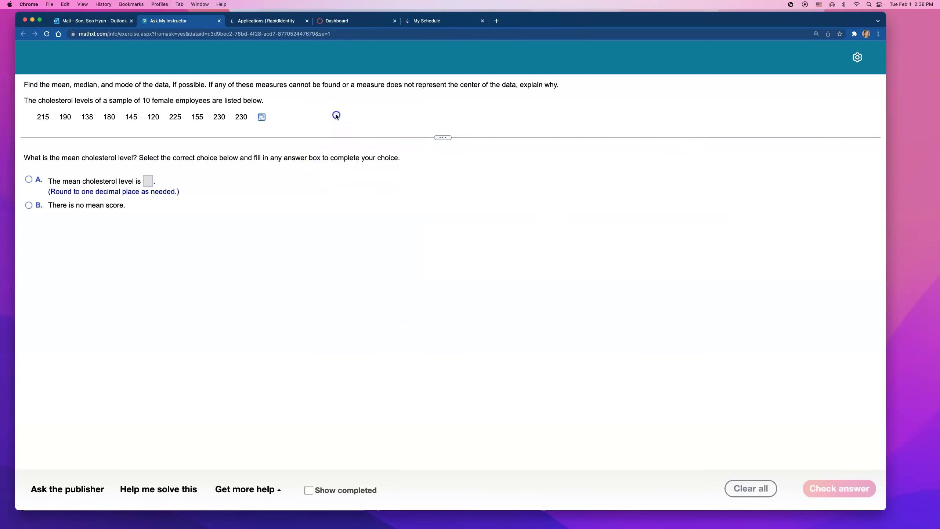
# - Reopen the ten values in StatCrunch as var1, then enlarge and reposition the data window
pyautogui.click(262, 118)
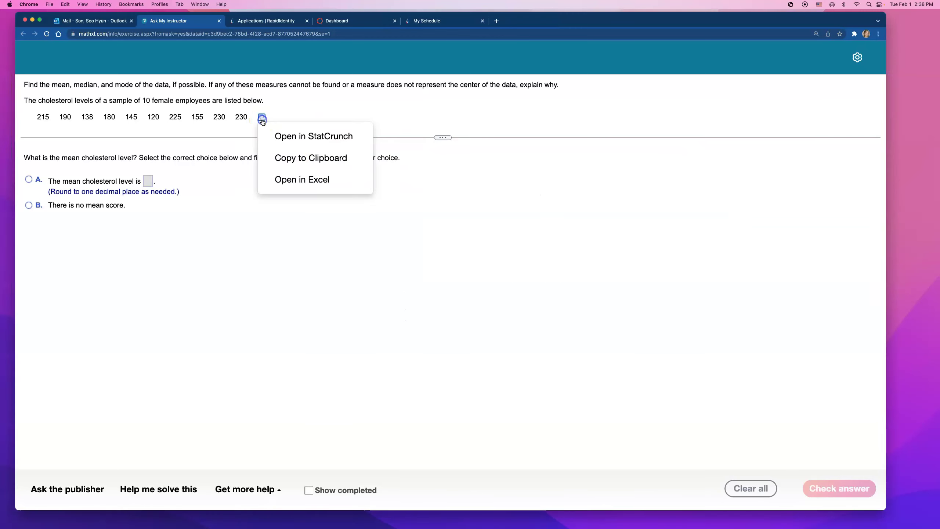
pyautogui.click(316, 140)
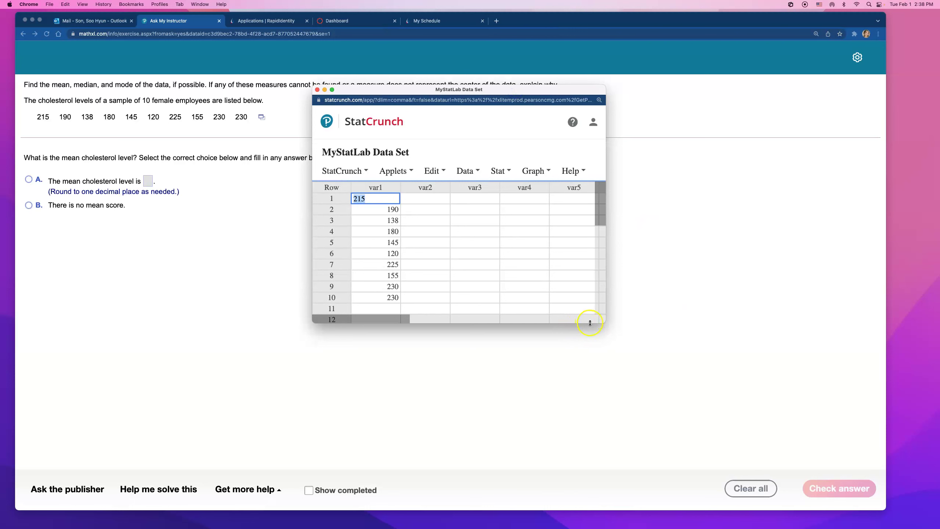
pyautogui.moveTo(603, 322); pyautogui.dragTo(799, 440)
pyautogui.moveTo(426, 89); pyautogui.dragTo(400, 97)
pyautogui.click(476, 302)
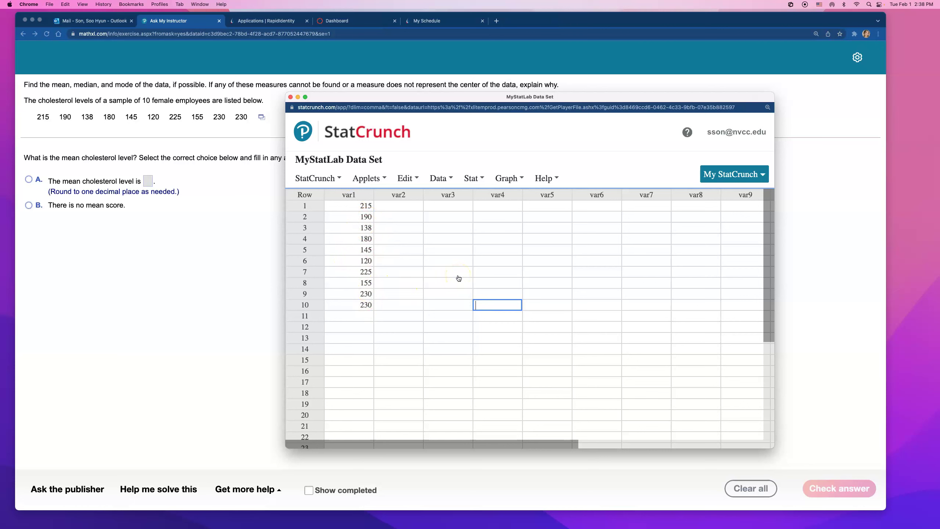
# - Start Summary Stats for columns with var1 as the column to summarise
pyautogui.click(468, 183)
pyautogui.moveTo(517, 212)
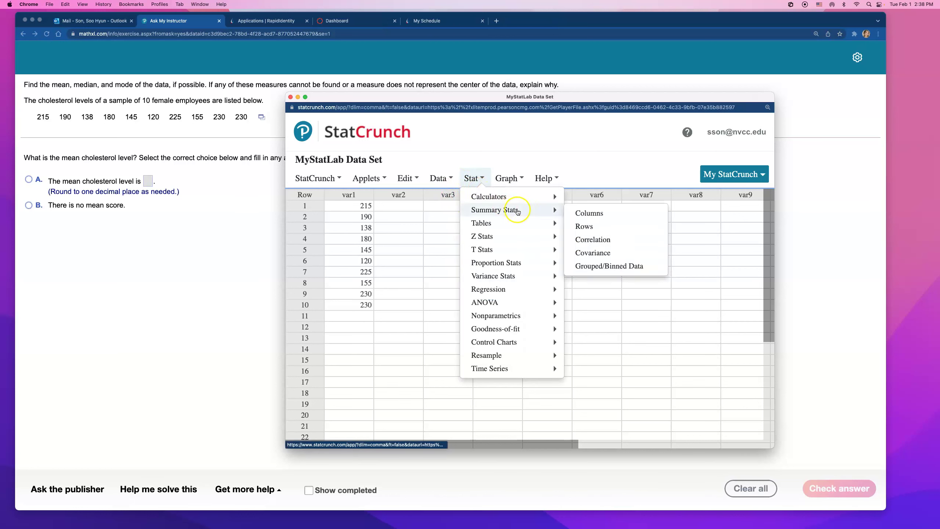
pyautogui.click(644, 214)
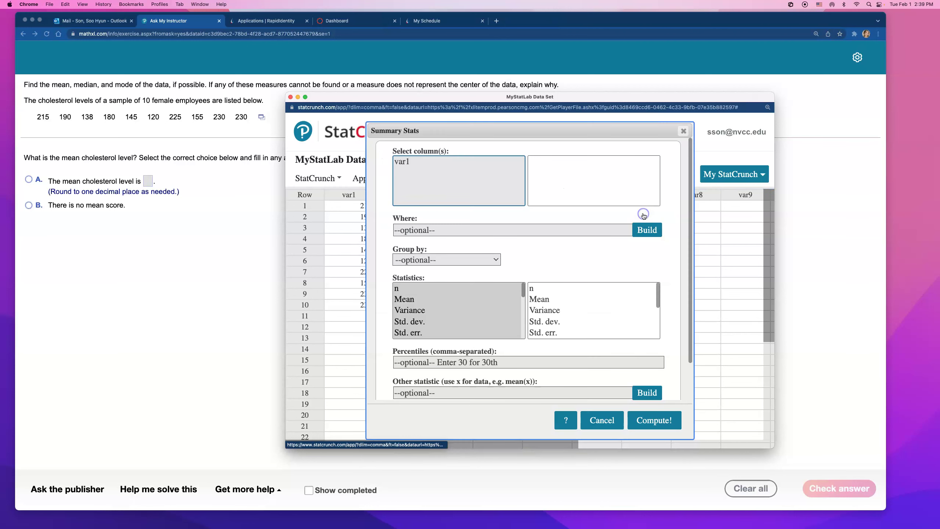
pyautogui.click(405, 163)
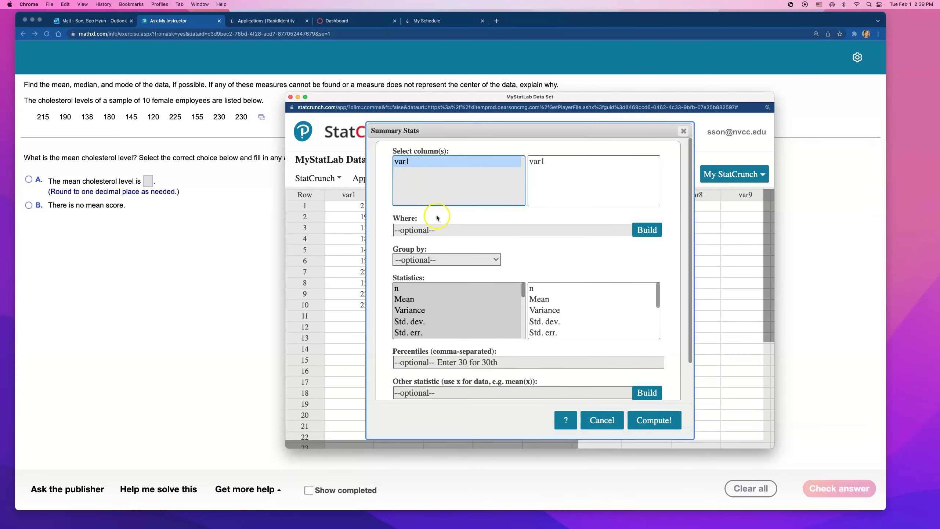
# - Select Mean, Median and Mode in the Statistics list
pyautogui.click(406, 300)
pyautogui.scroll(-3, 422, 313)
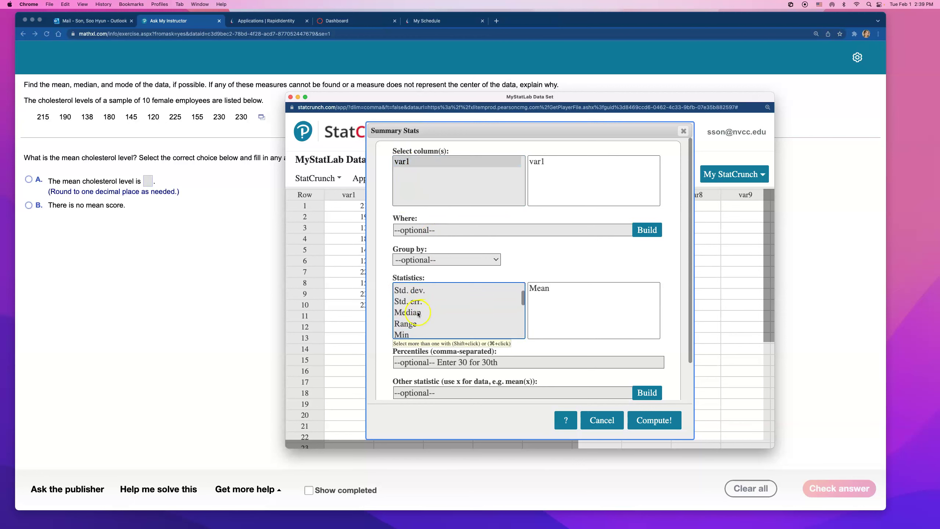
pyautogui.keyDown('super'); pyautogui.click(417, 313); pyautogui.keyUp('super')
pyautogui.scroll(-11, 428, 314)
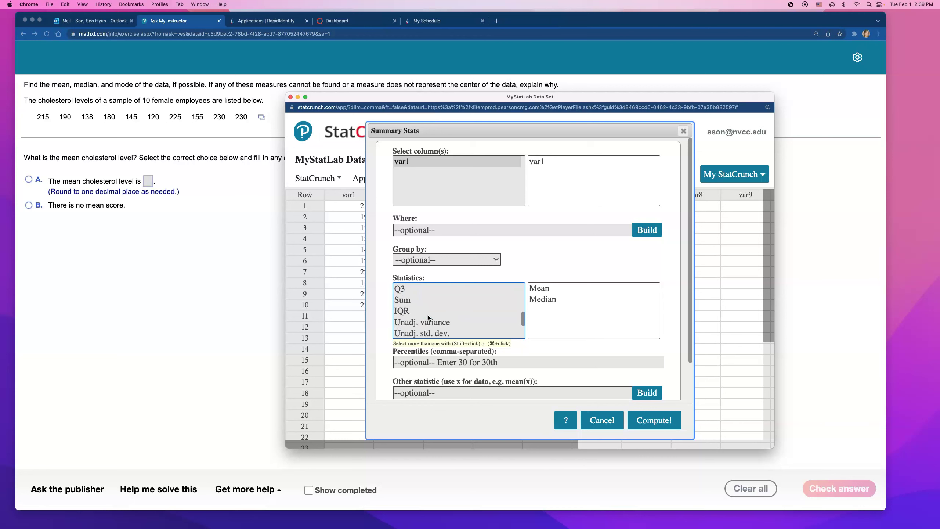
pyautogui.keyDown('super'); pyautogui.click(413, 333); pyautogui.keyUp('super')
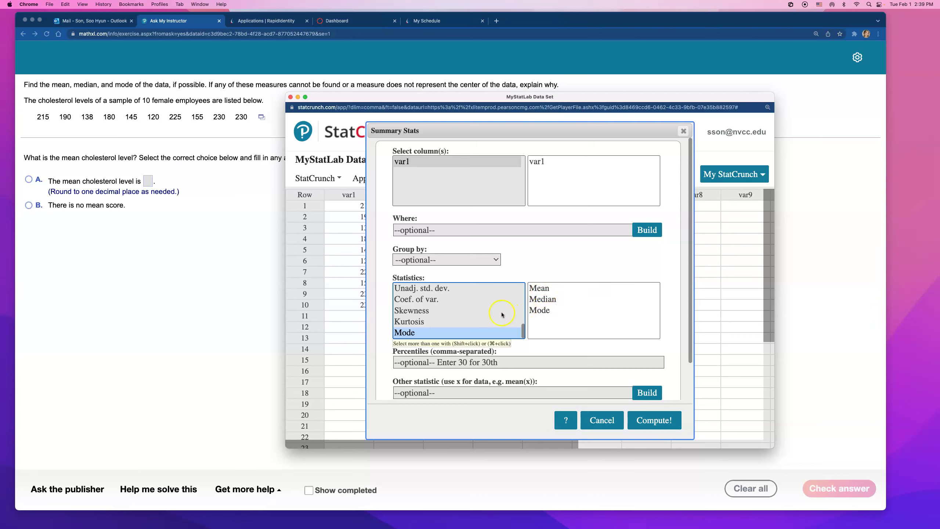
# - Redo the statistics selection so Mean, Median and Mode are all chosen
pyautogui.scroll(5, 477, 315)
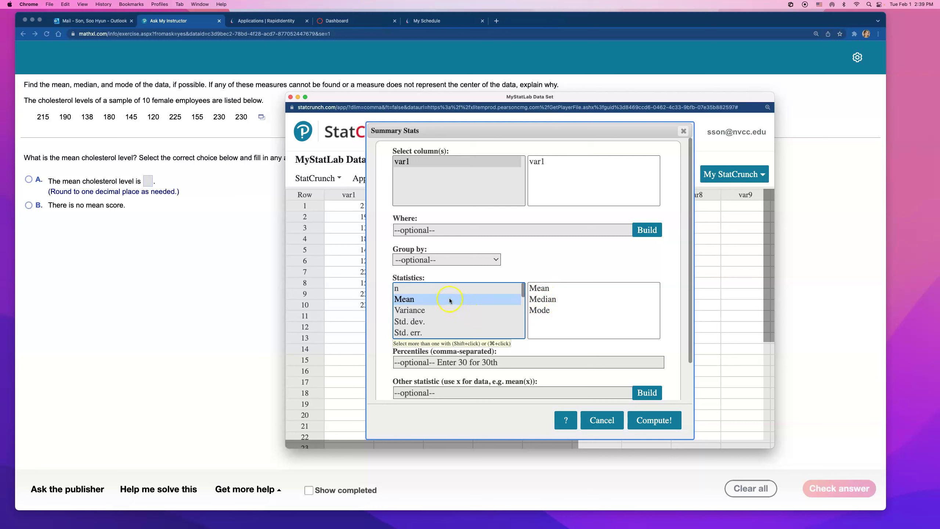
pyautogui.click(450, 300)
pyautogui.scroll(-5, 454, 315)
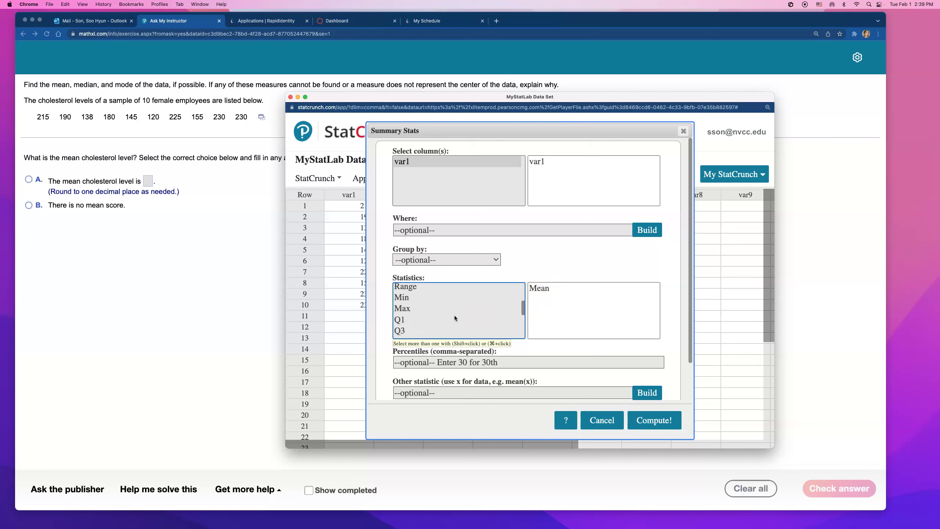
pyautogui.scroll(3, 454, 315)
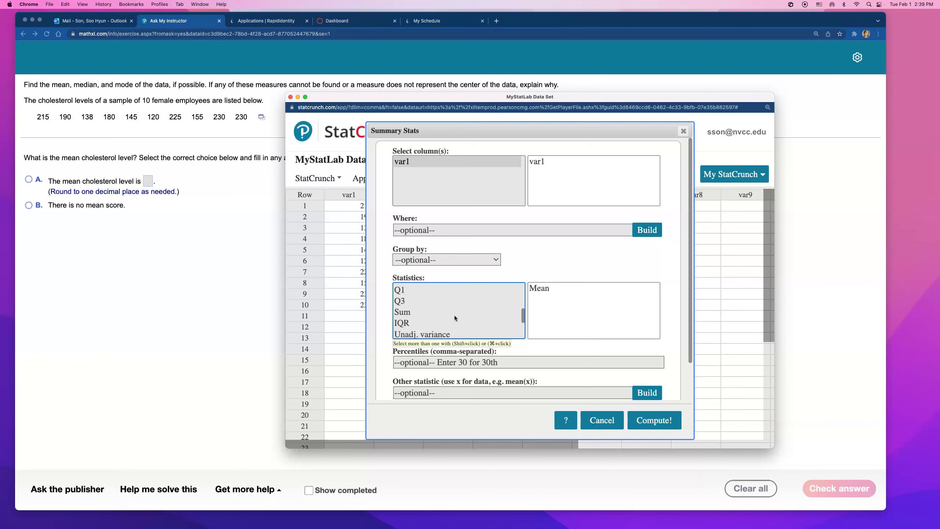
pyautogui.scroll(1, 426, 323)
pyautogui.click(420, 323)
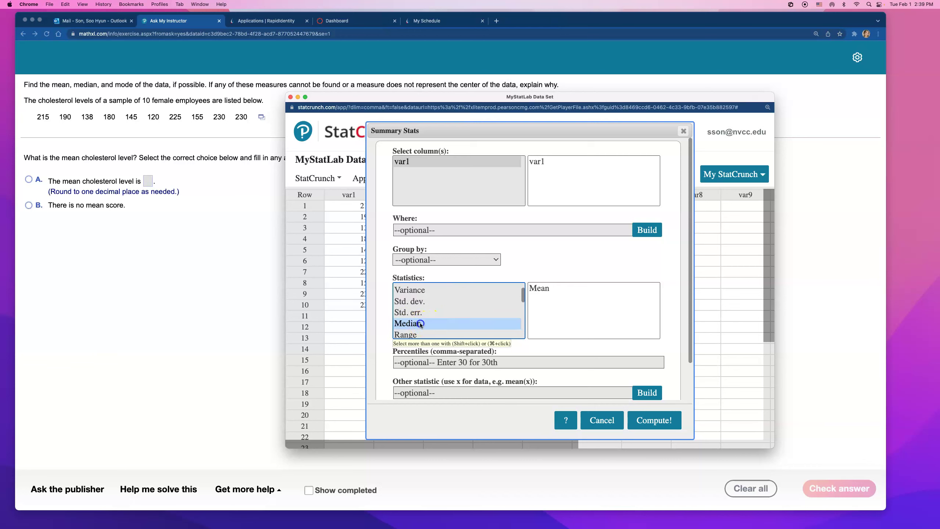
pyautogui.scroll(2, 418, 313)
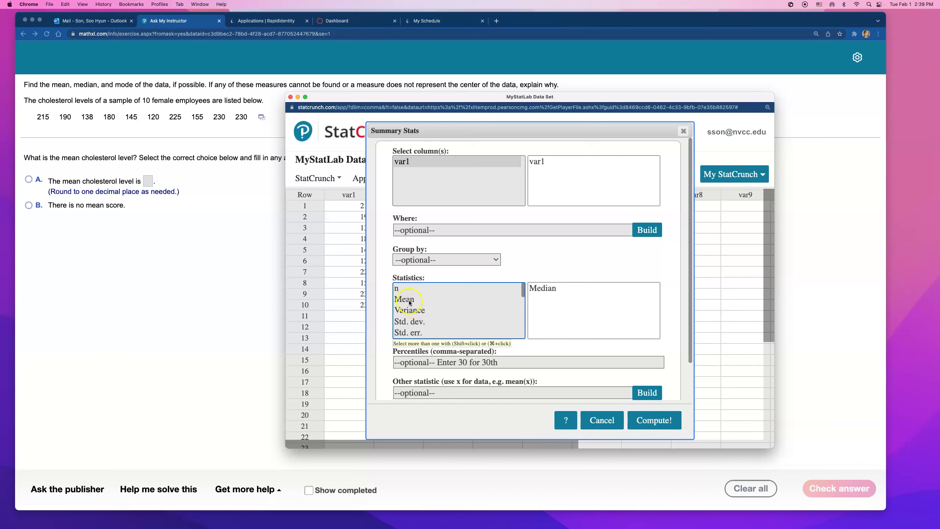
pyautogui.click(409, 303)
pyautogui.scroll(-3, 426, 315)
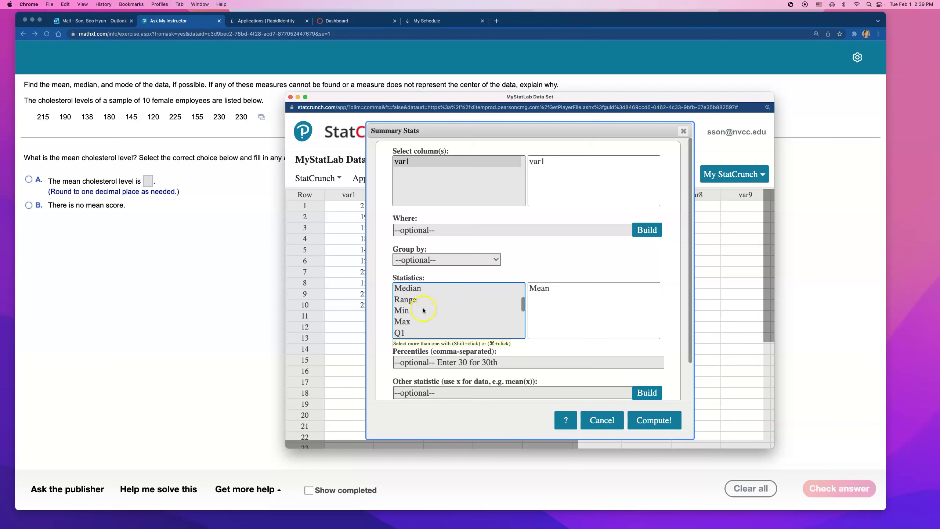
pyautogui.keyDown('super'); pyautogui.click(418, 292); pyautogui.keyUp('super')
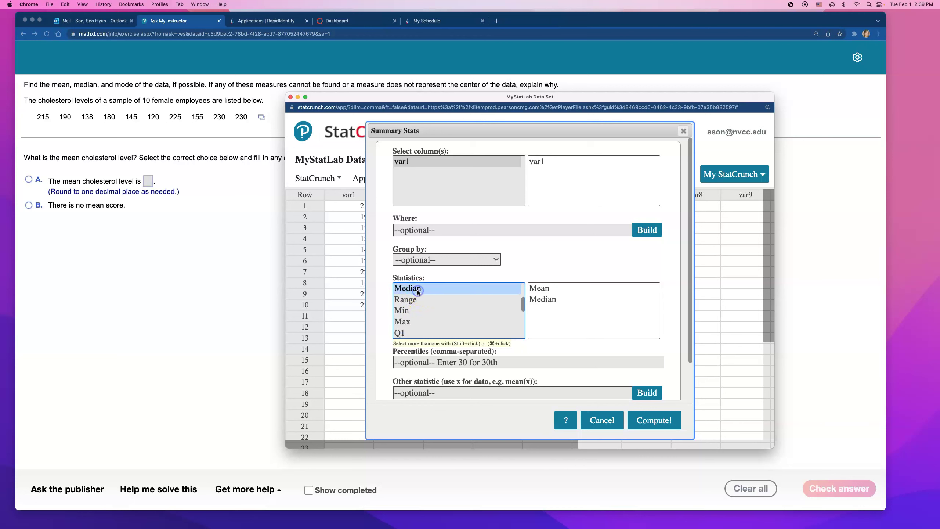
pyautogui.scroll(-5, 429, 314)
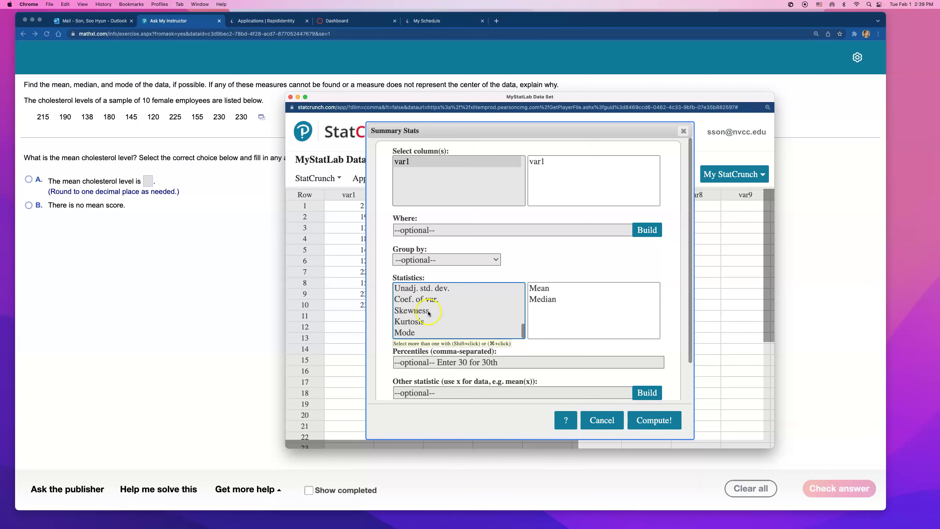
pyautogui.keyDown('super'); pyautogui.click(414, 333); pyautogui.keyUp('super')
# - Compute var1's summary statistics (mean 182.8, median 185, mode 230) and move the windows right
pyautogui.click(652, 420)
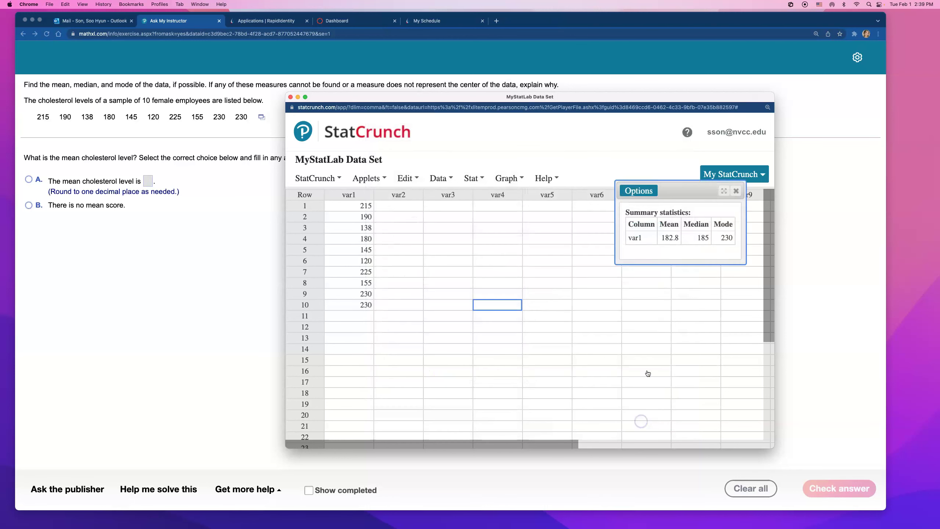
pyautogui.moveTo(687, 201); pyautogui.dragTo(639, 175)
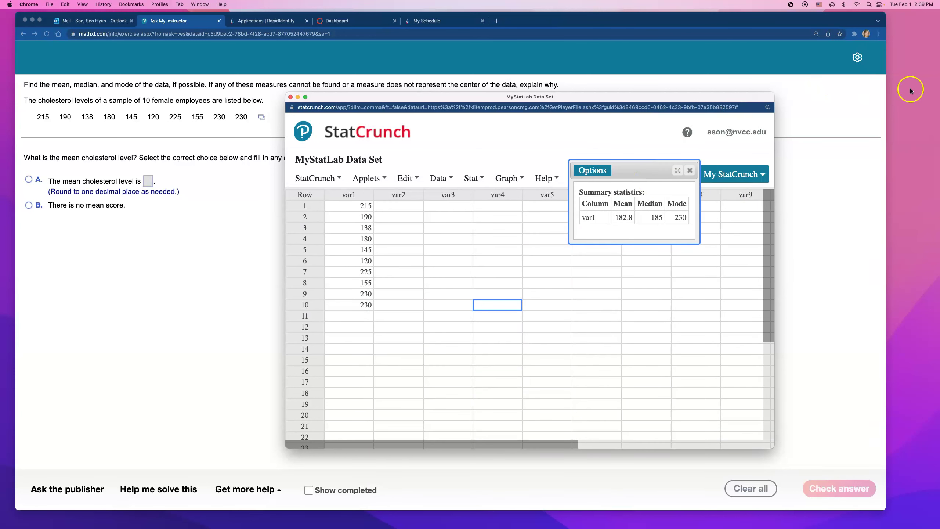
pyautogui.moveTo(563, 98); pyautogui.dragTo(756, 102)
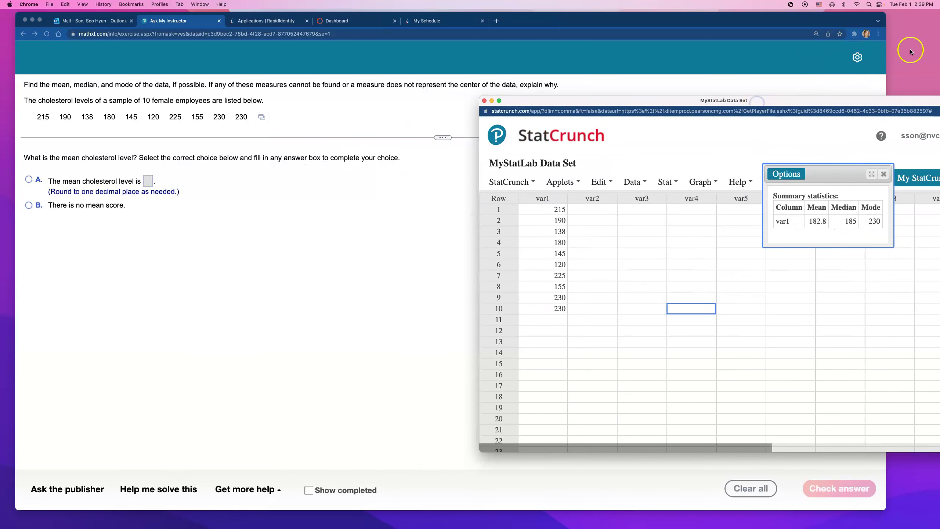
# - Narrow the browser window and choose answer A, 'The mean cholesterol level is'
pyautogui.moveTo(886, 59); pyautogui.dragTo(763, 104)
pyautogui.click(770, 105)
pyautogui.click(28, 179)
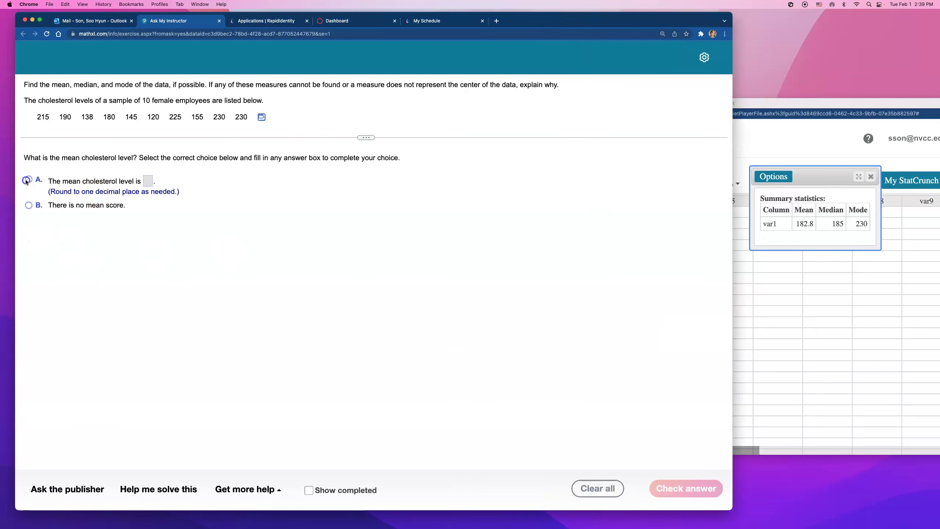
# - Enter 182.8 as the mean cholesterol level and submit it, dismissing the correct-answer confirmation
pyautogui.click(146, 181)
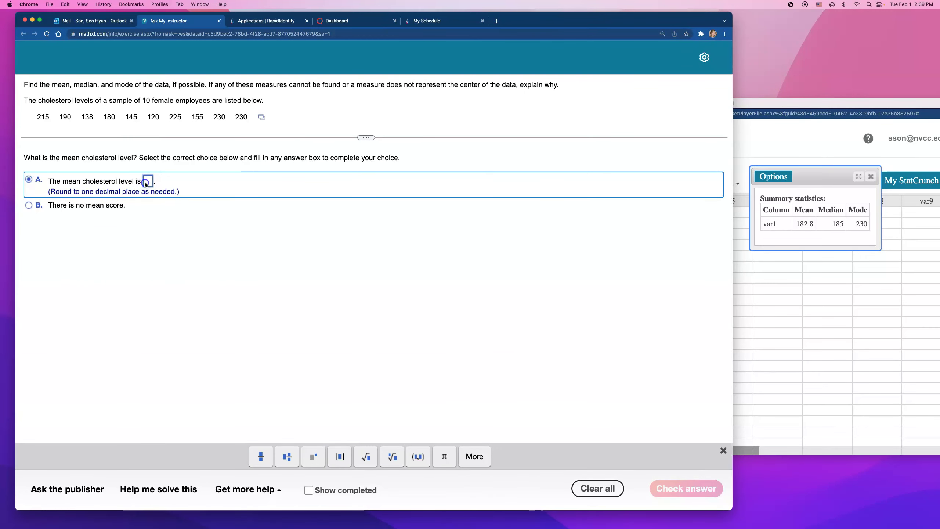
pyautogui.write('182.8')
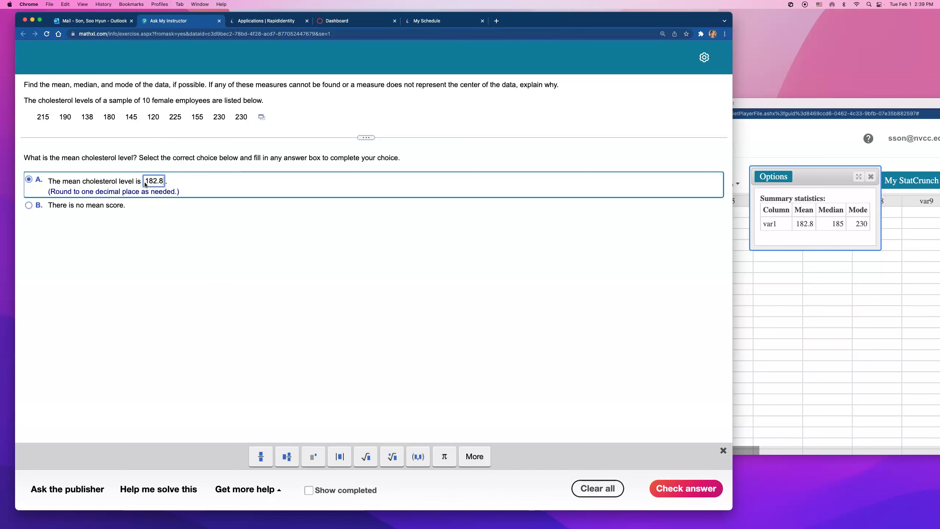
pyautogui.press('Return')
pyautogui.click(375, 294)
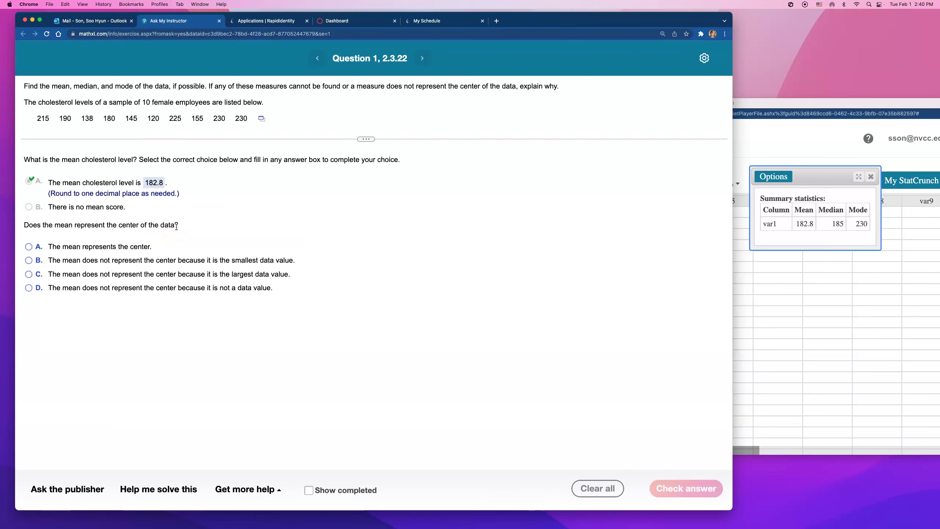
# - Bring the StatCrunch data window back in front beside the question
pyautogui.click(693, 233)
pyautogui.click(705, 231)
pyautogui.click(792, 147)
pyautogui.moveTo(804, 176); pyautogui.dragTo(630, 218)
pyautogui.click(655, 184)
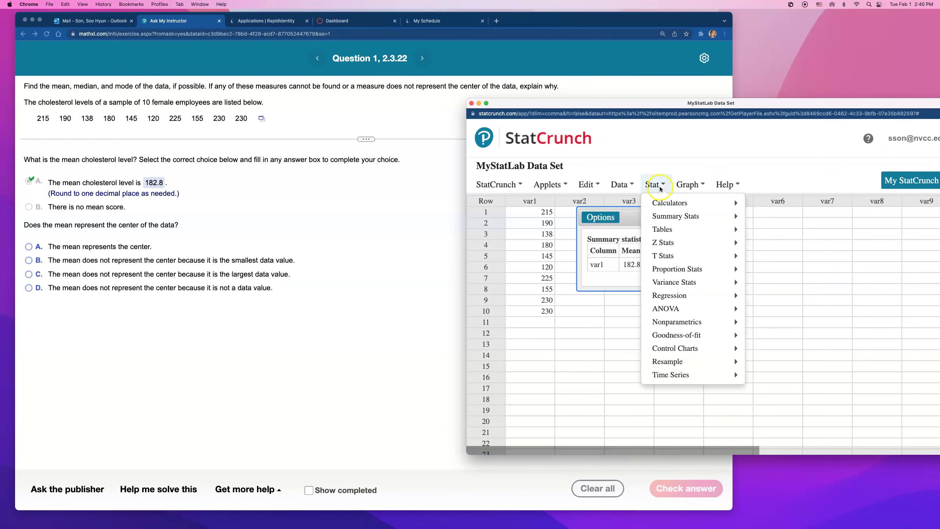
pyautogui.click(699, 186)
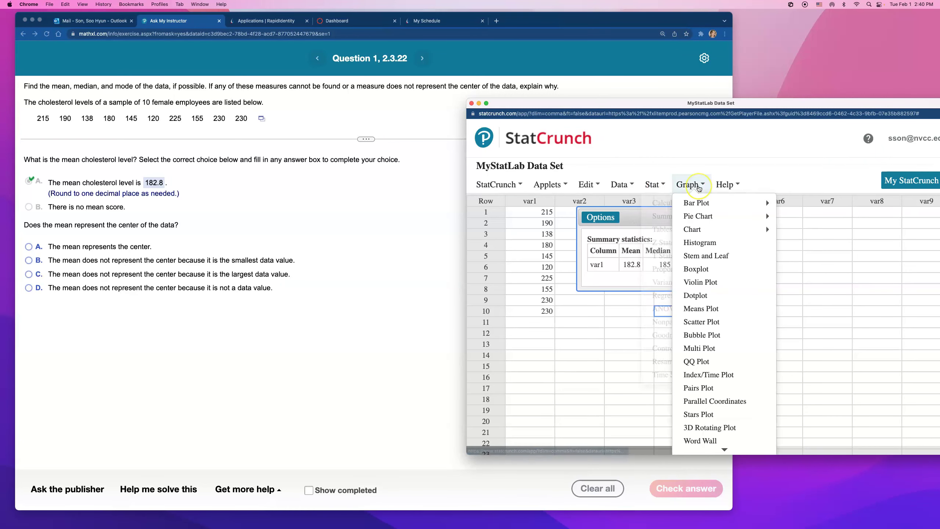
pyautogui.click(718, 272)
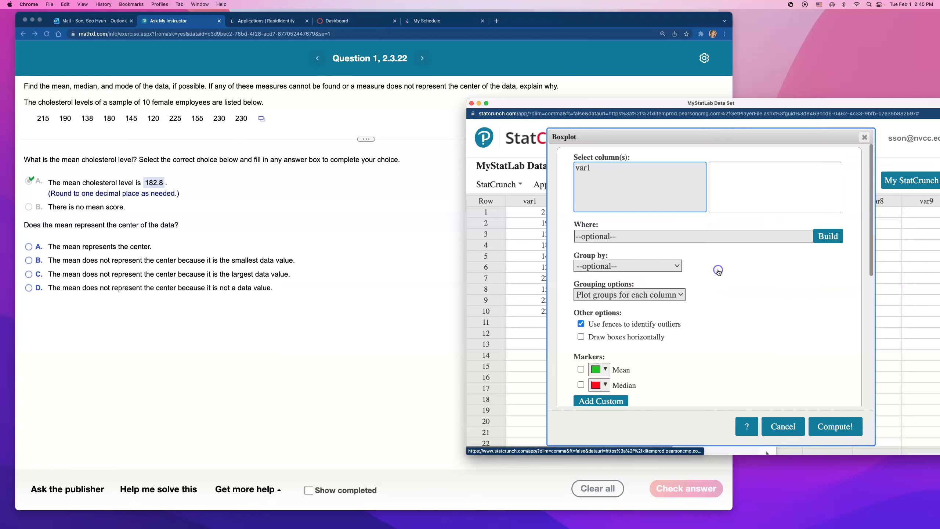
pyautogui.click(589, 168)
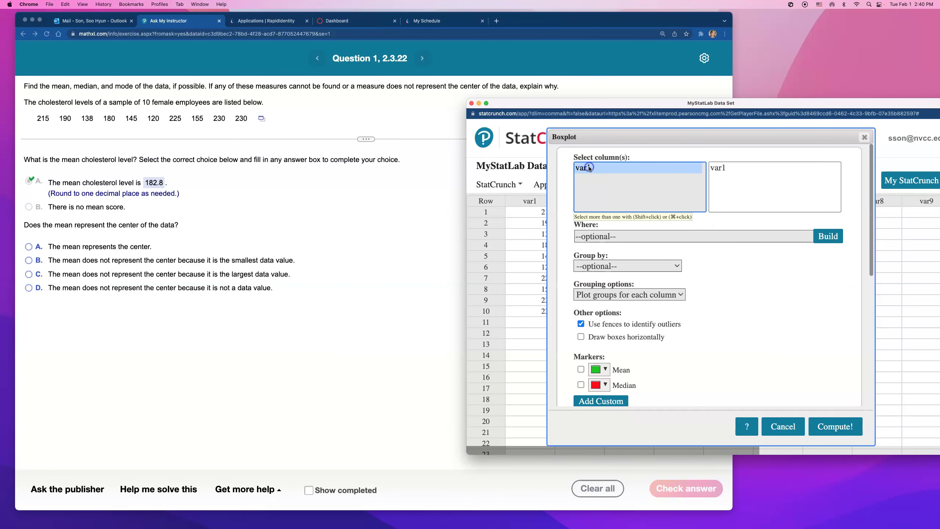
pyautogui.click(641, 339)
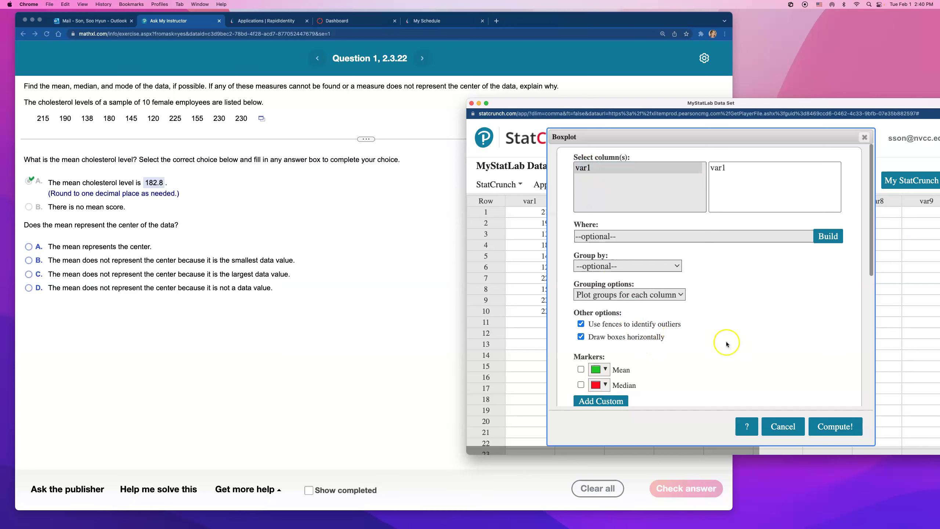
pyautogui.click(828, 430)
pyautogui.moveTo(787, 210); pyautogui.dragTo(721, 175)
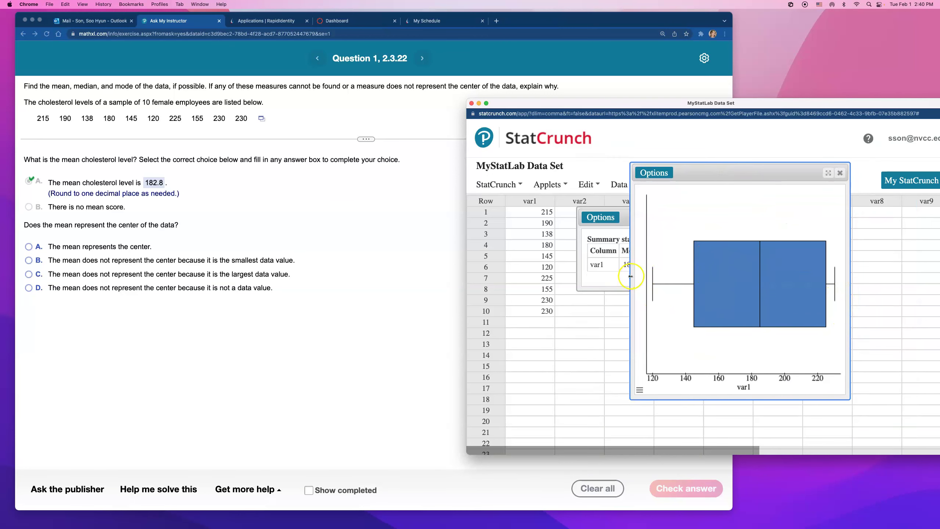
pyautogui.moveTo(631, 276); pyautogui.dragTo(511, 276)
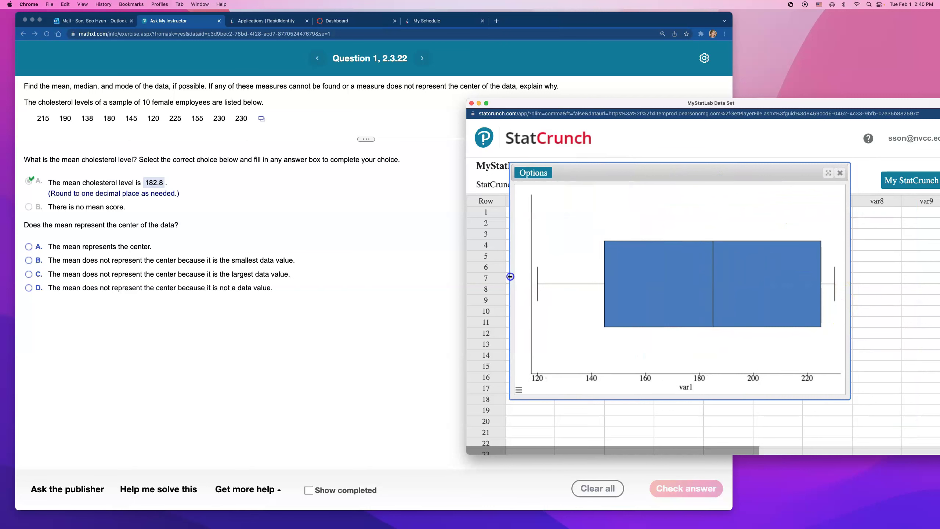
pyautogui.click(840, 173)
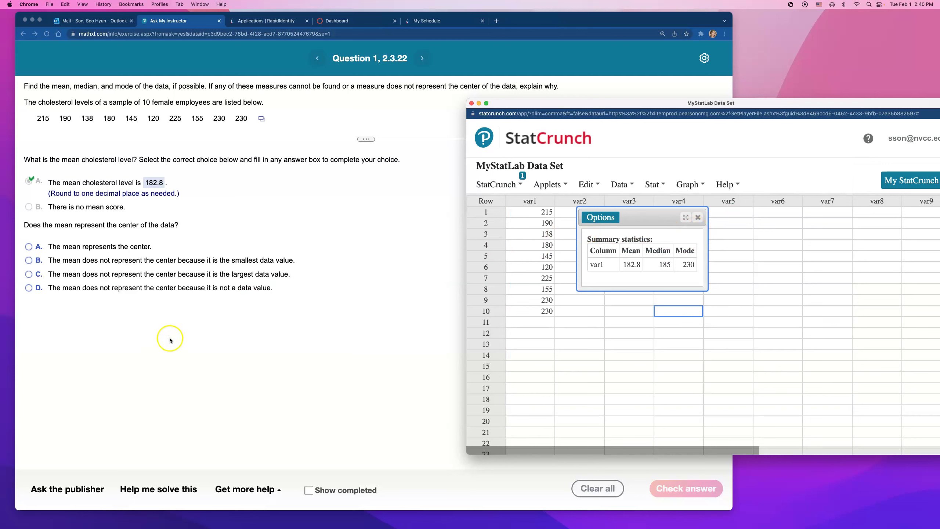
# - Answer that the mean represents the center and check it correct
pyautogui.click(109, 248)
pyautogui.click(109, 249)
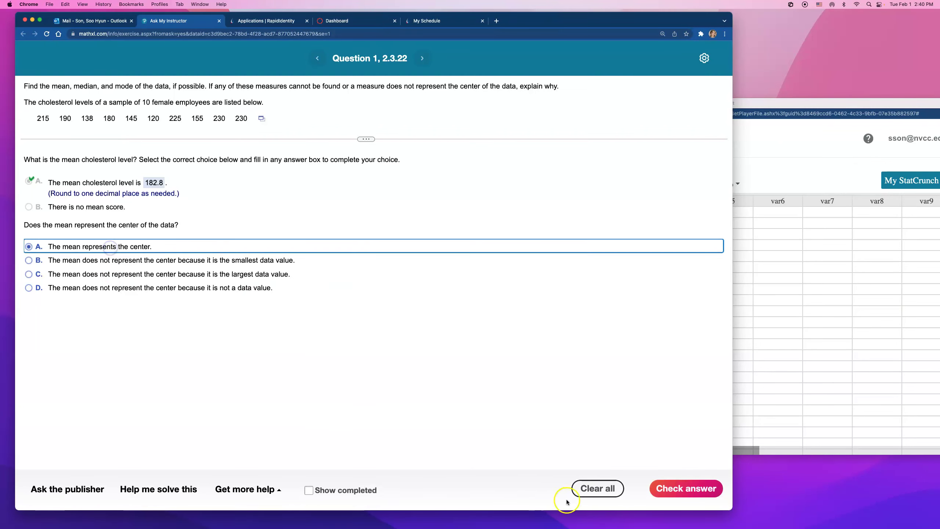
pyautogui.click(692, 487)
pyautogui.click(372, 295)
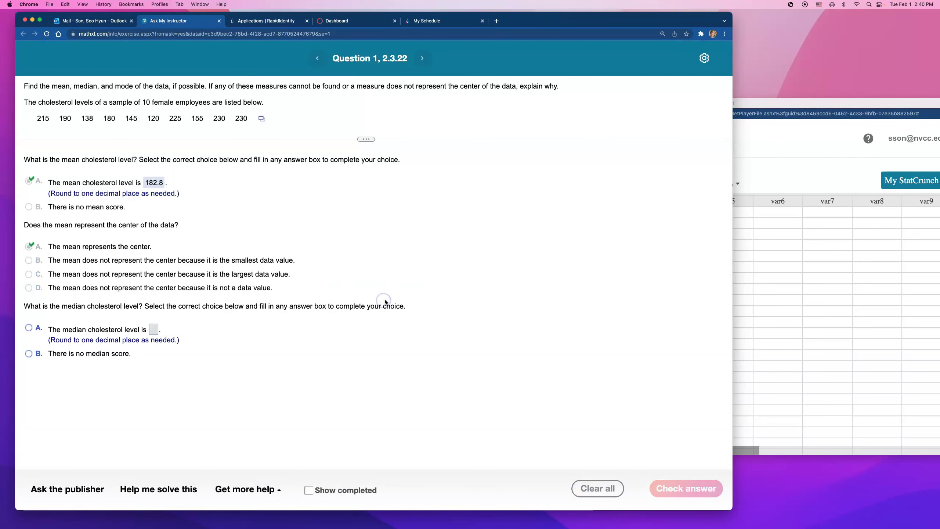
# - Choose to give a median value and enter 185, checked correct
pyautogui.click(793, 295)
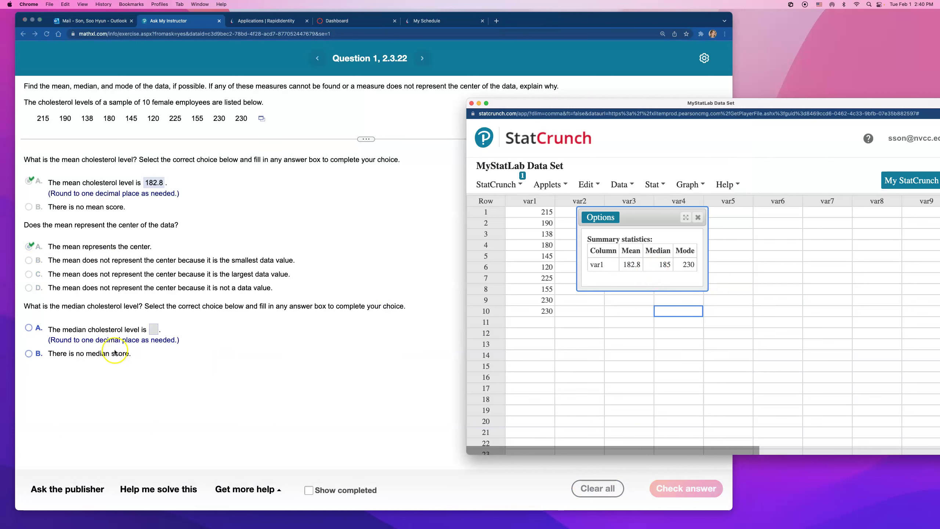
pyautogui.click(134, 330)
pyautogui.click(46, 335)
pyautogui.click(153, 329)
pyautogui.write('1')
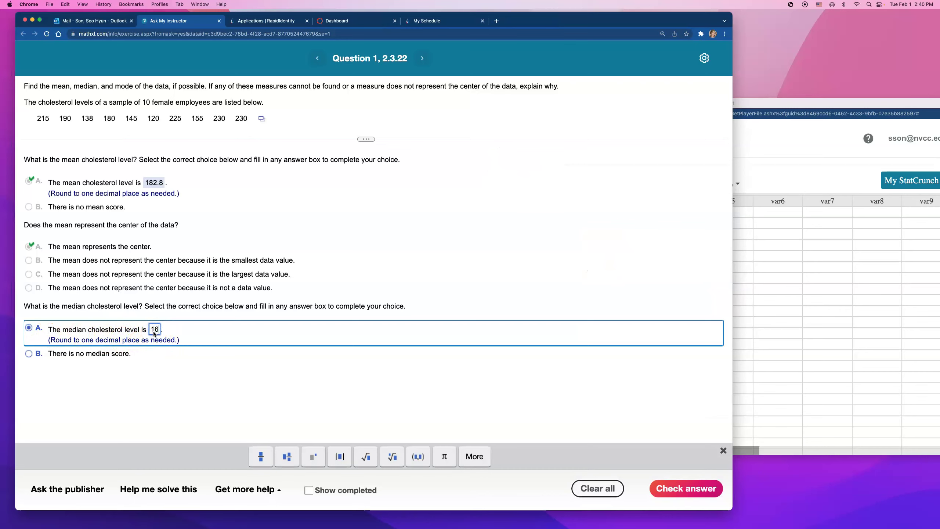
pyautogui.write('85')
pyautogui.press('Return')
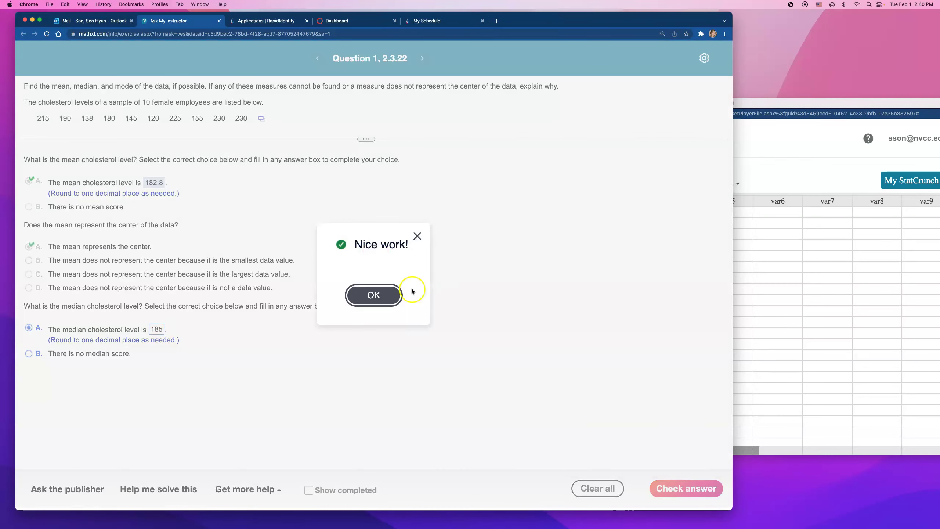
pyautogui.click(359, 296)
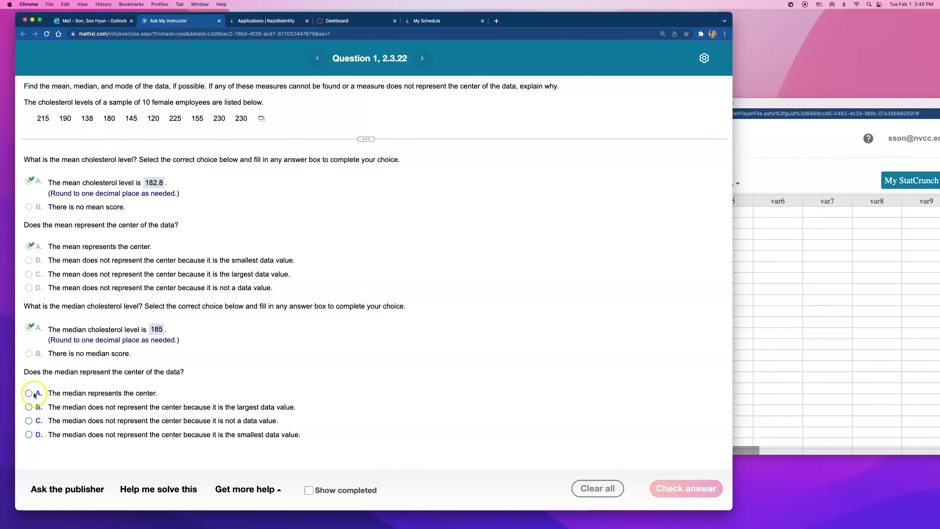
# - Answer that the median represents the center and check it correct
pyautogui.click(31, 394)
pyautogui.click(687, 489)
pyautogui.click(356, 294)
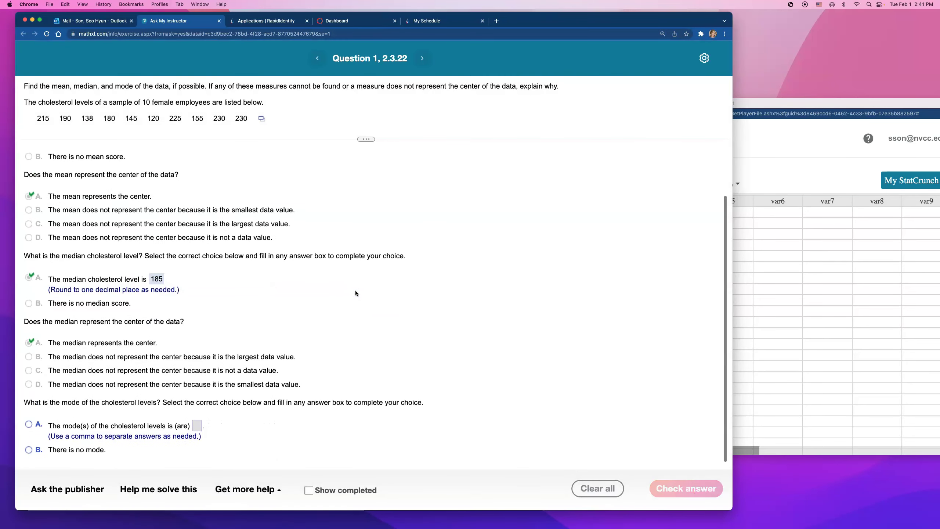
# - Copy the mode 230 from StatCrunch and enter it as the mode answer, checked correct
pyautogui.click(751, 272)
pyautogui.doubleClick(689, 265)
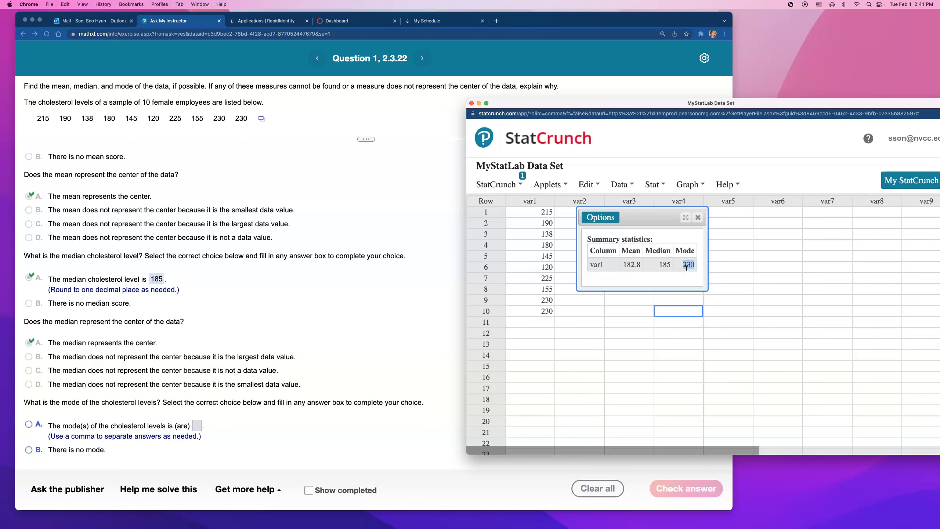
pyautogui.click(29, 424)
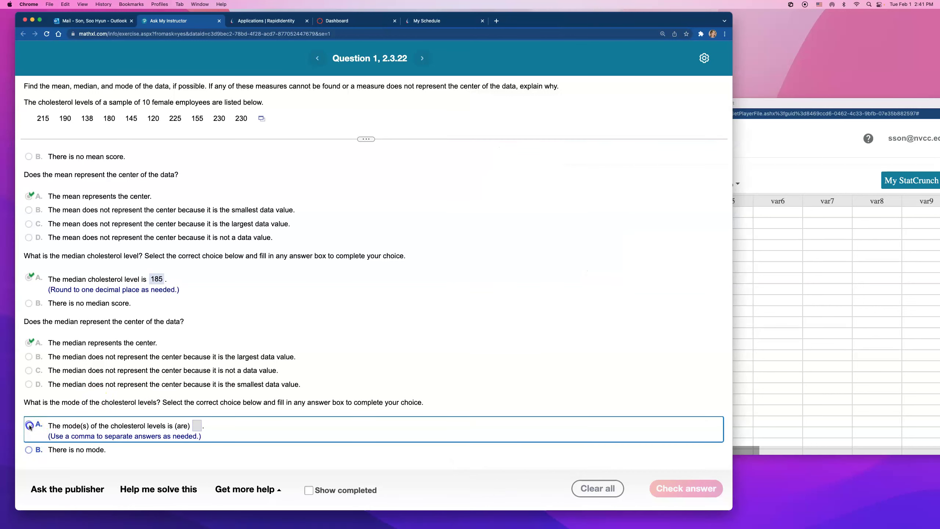
pyautogui.click(196, 426)
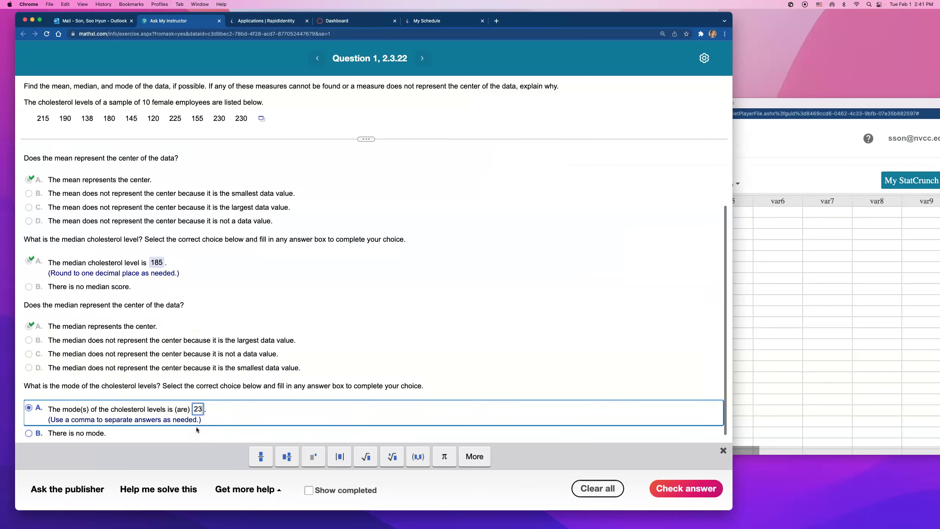
pyautogui.write('0')
pyautogui.press('Return')
pyautogui.click(346, 298)
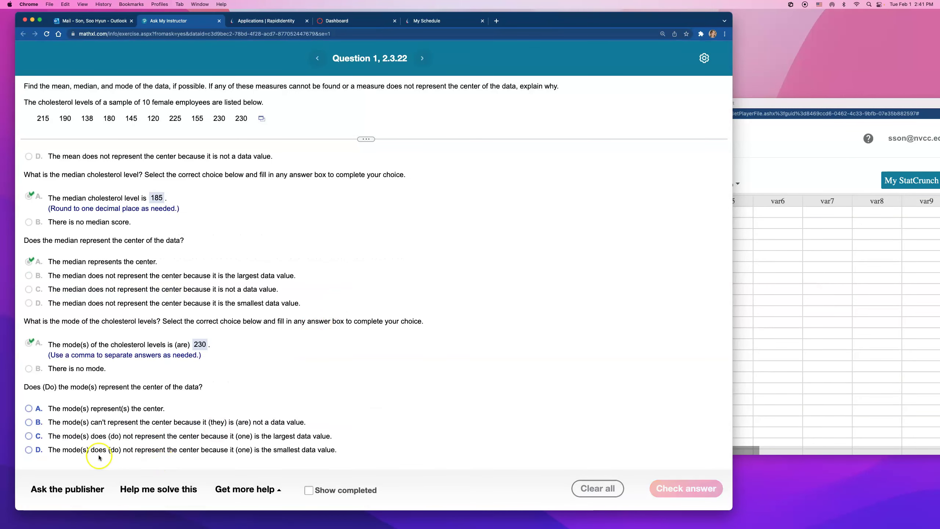
# - Answer that the mode doesn't represent the center because it's the largest value
pyautogui.click(29, 436)
pyautogui.click(686, 488)
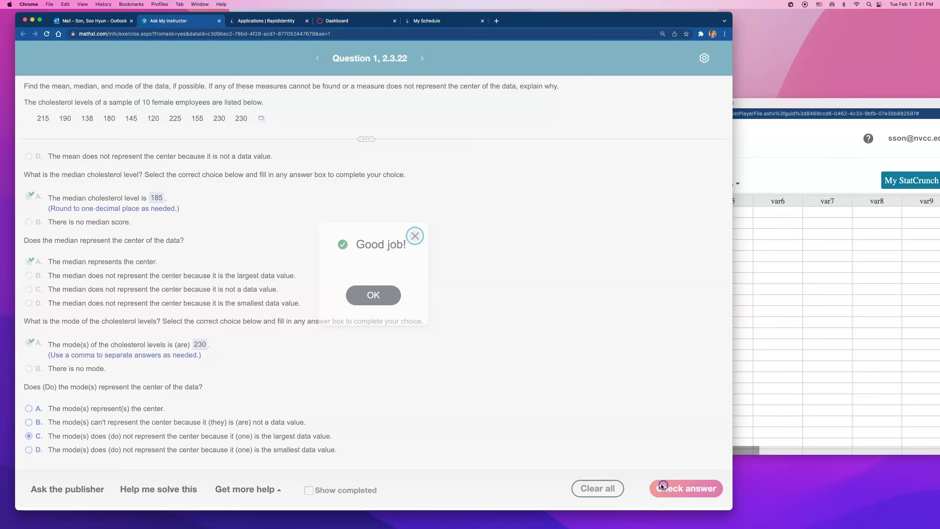
pyautogui.click(365, 292)
# - Deselect the mode value in StatCrunch, then select '2.3 Homework' in the Outlook email
pyautogui.click(832, 286)
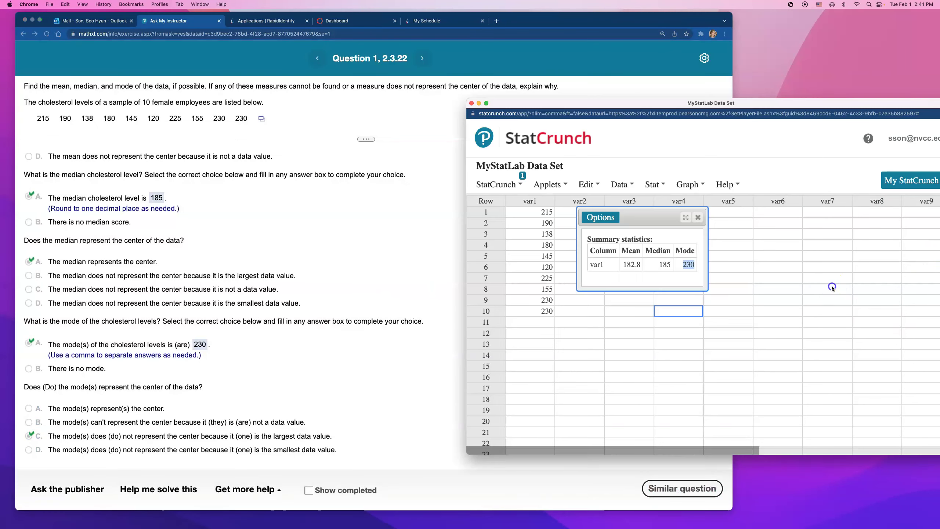
pyautogui.click(628, 292)
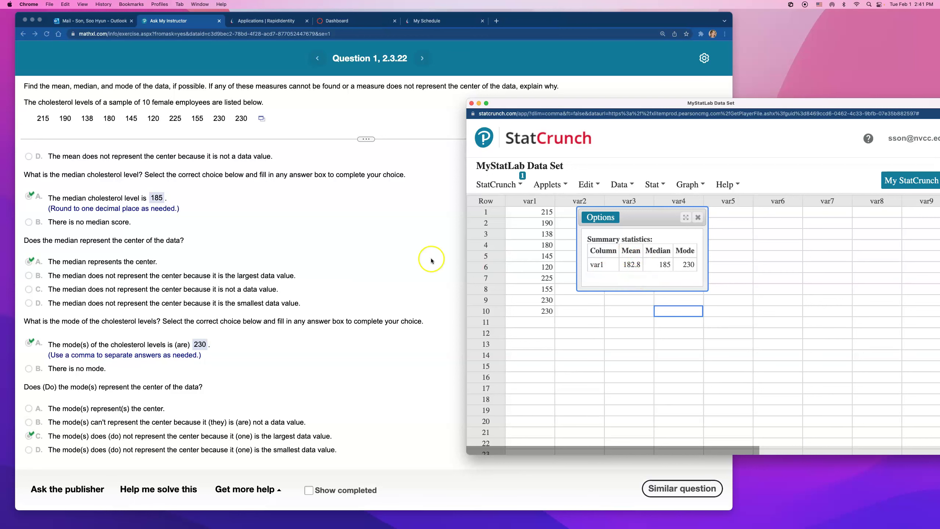
pyautogui.click(410, 257)
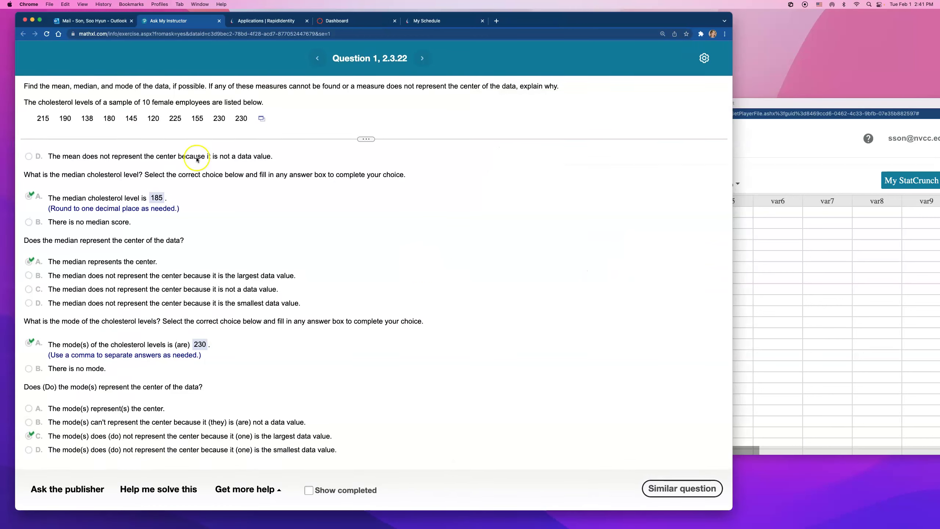
pyautogui.click(101, 22)
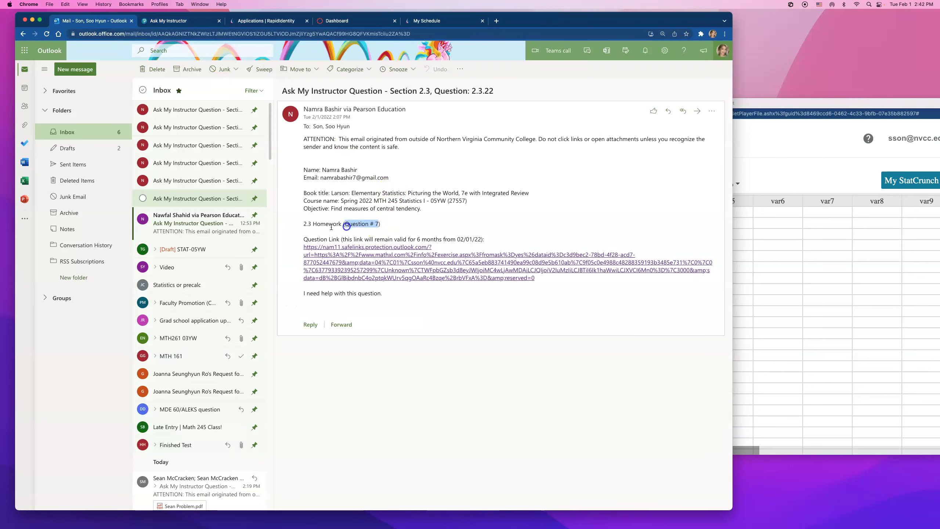
pyautogui.moveTo(303, 224); pyautogui.dragTo(341, 225)
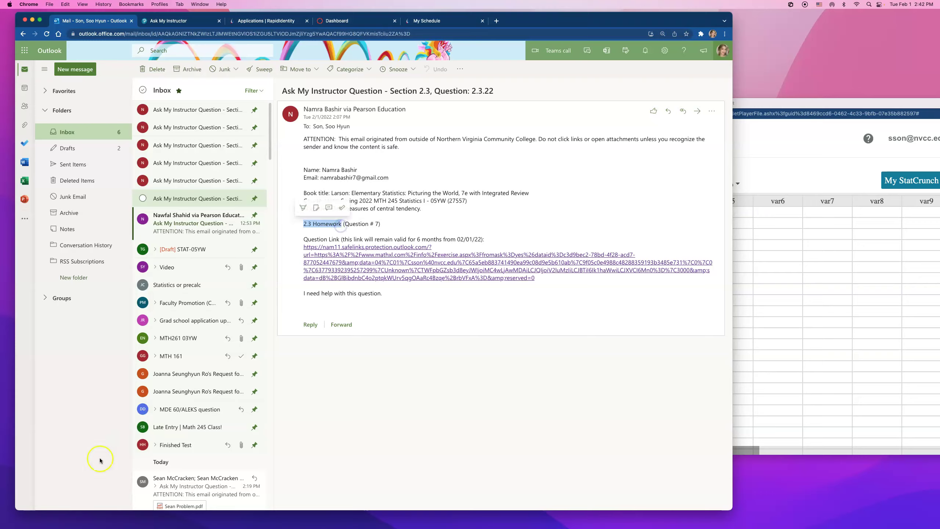